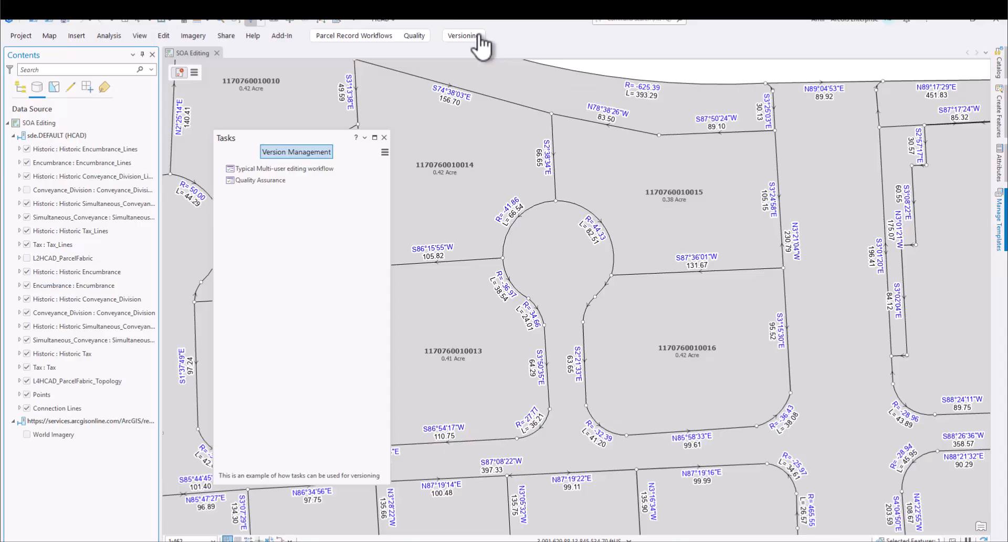
- Start the Typical Multi-user editing workflow task and create a public version named Work Order 2025-07-25-3, switching to it
{"action": "double_click", "coordinate": [300, 169]}
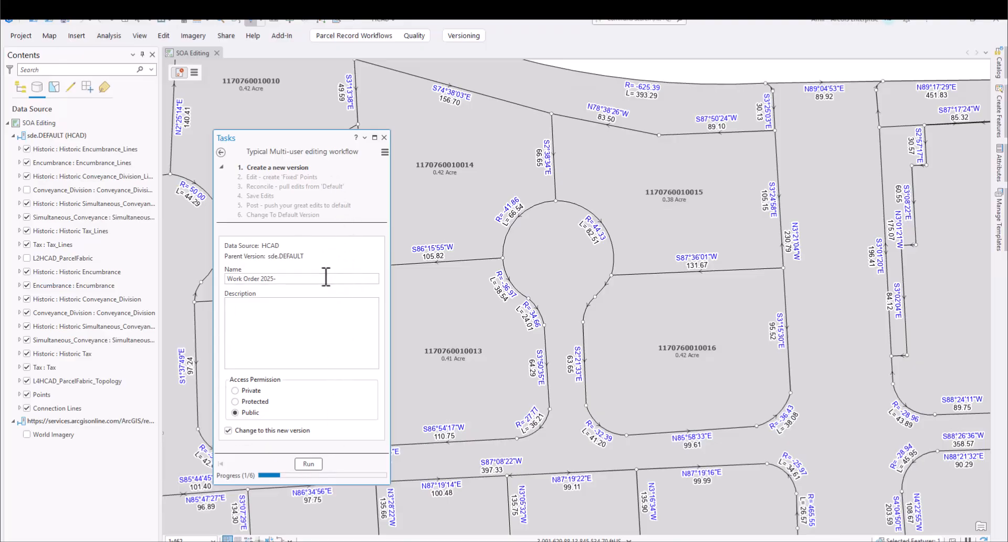
{"action": "left_click", "coordinate": [306, 278]}
{"action": "type", "text": "07-25-3"}
{"action": "left_click", "coordinate": [267, 331]}
{"action": "left_click", "coordinate": [307, 464]}
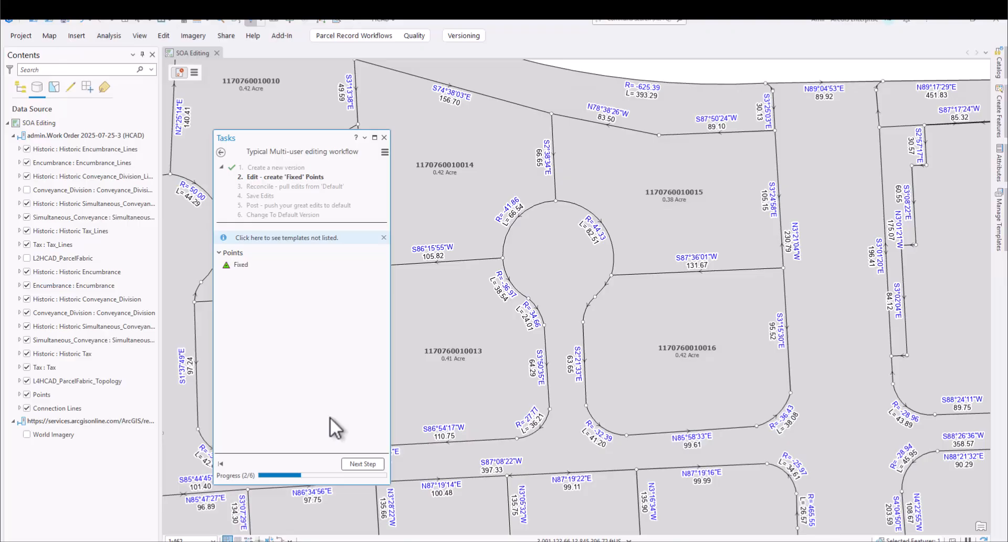
- Create a Fixed point at the centre of the cul-de-sac and complete the task's edit step
{"action": "left_click", "coordinate": [236, 266]}
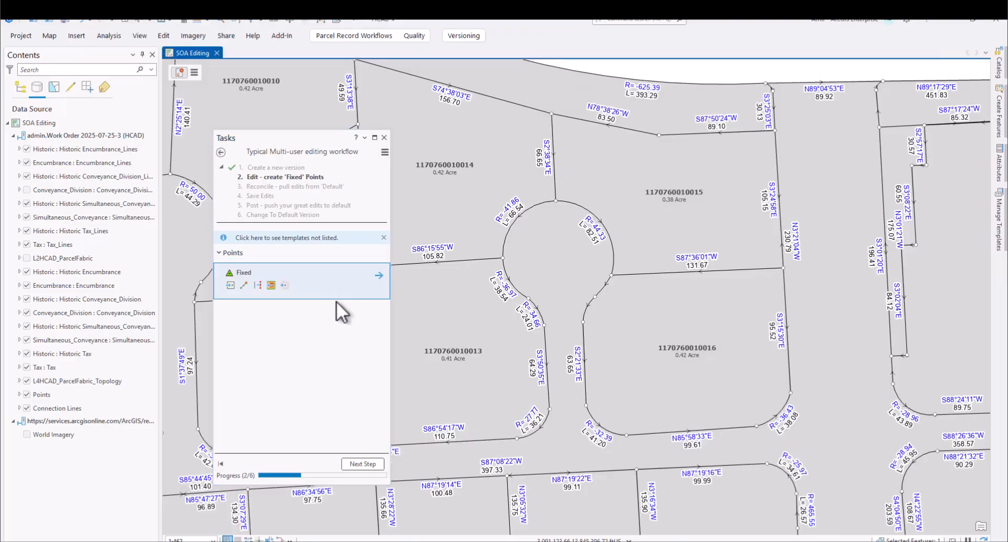
{"action": "left_click", "coordinate": [557, 257]}
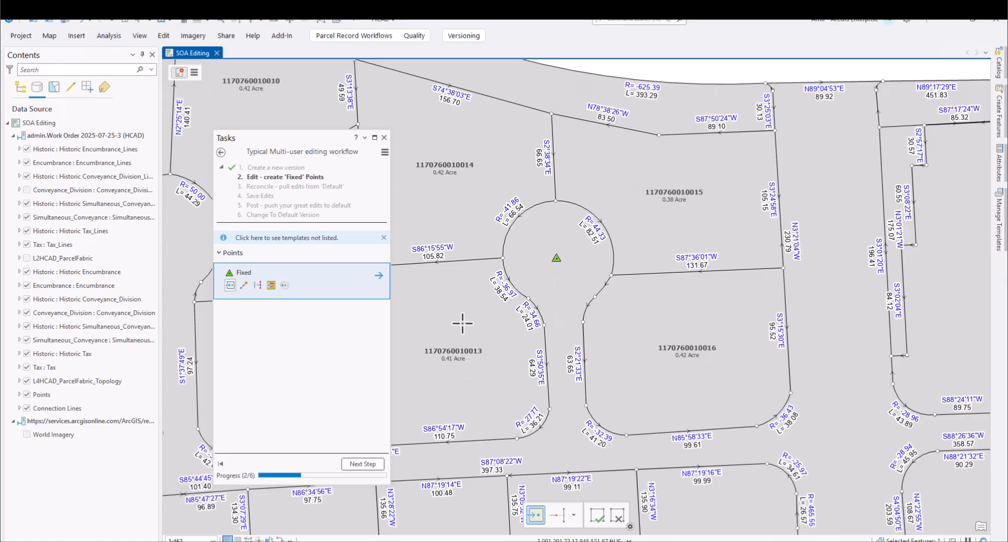
{"action": "left_click", "coordinate": [357, 463]}
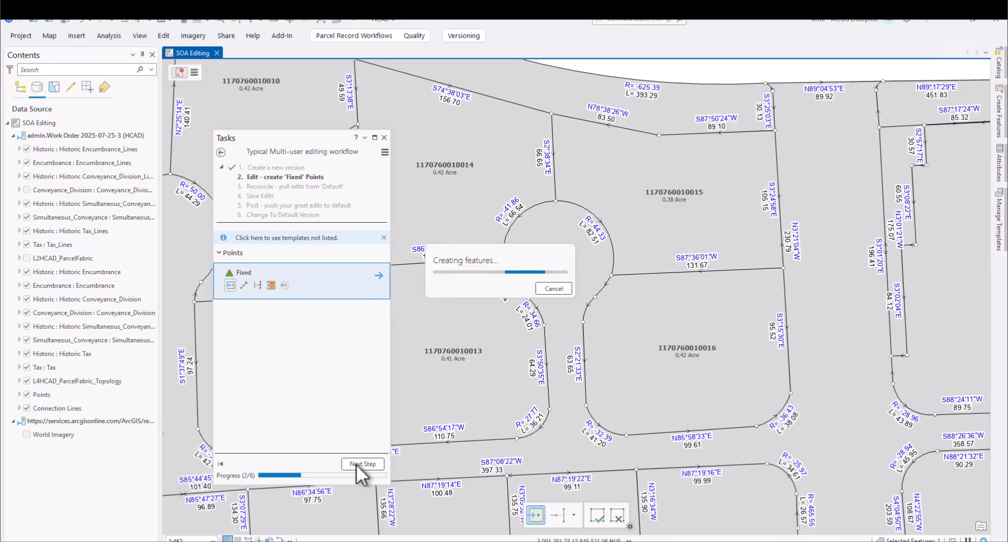
{"action": "left_click", "coordinate": [356, 464]}
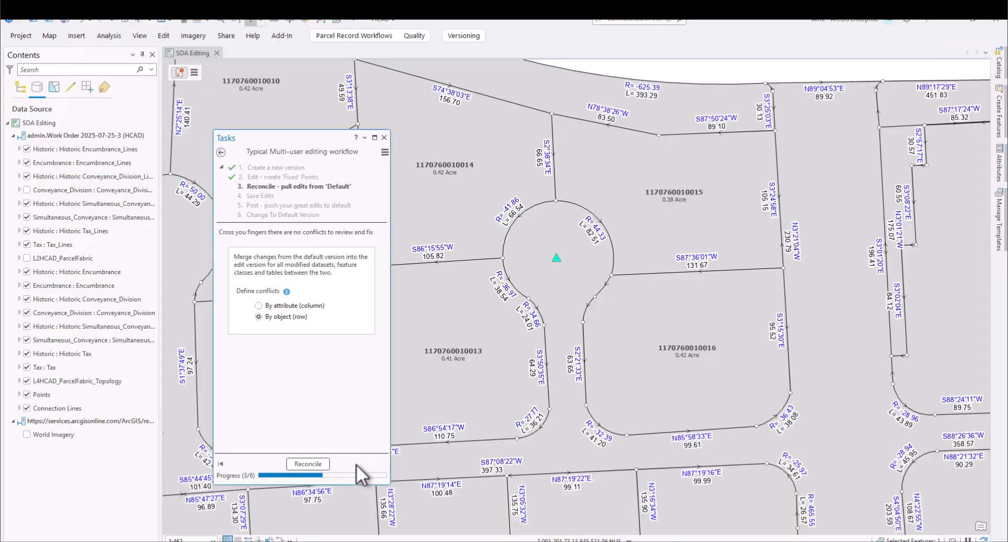
- Reconcile the work order version by object and post its saved edits to the default version
{"action": "left_click", "coordinate": [304, 465]}
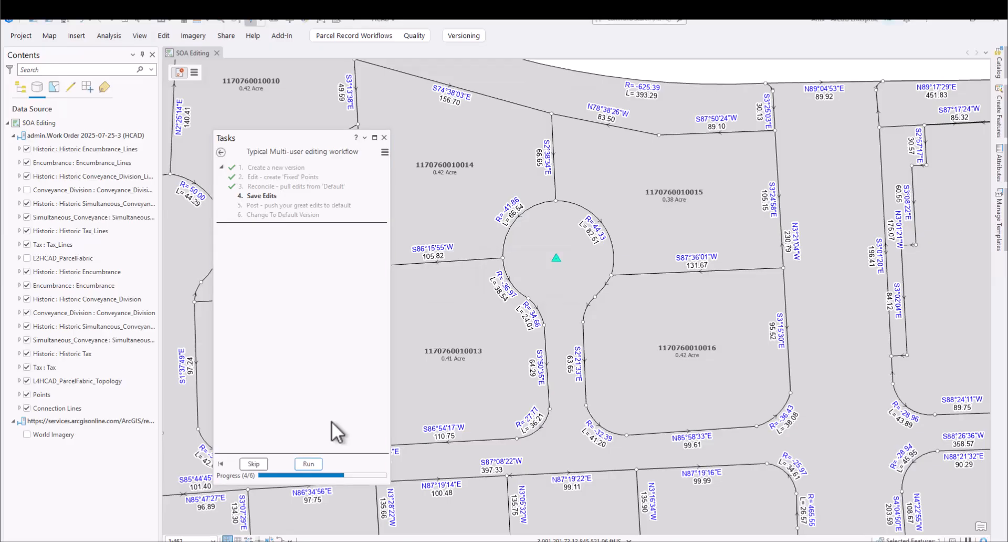
{"action": "left_click", "coordinate": [306, 463]}
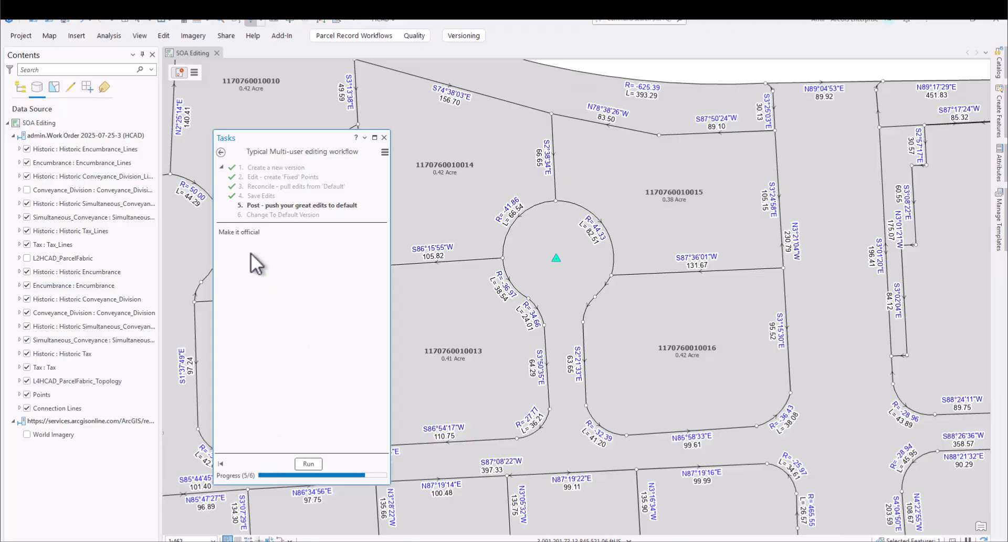
{"action": "left_click", "coordinate": [315, 464]}
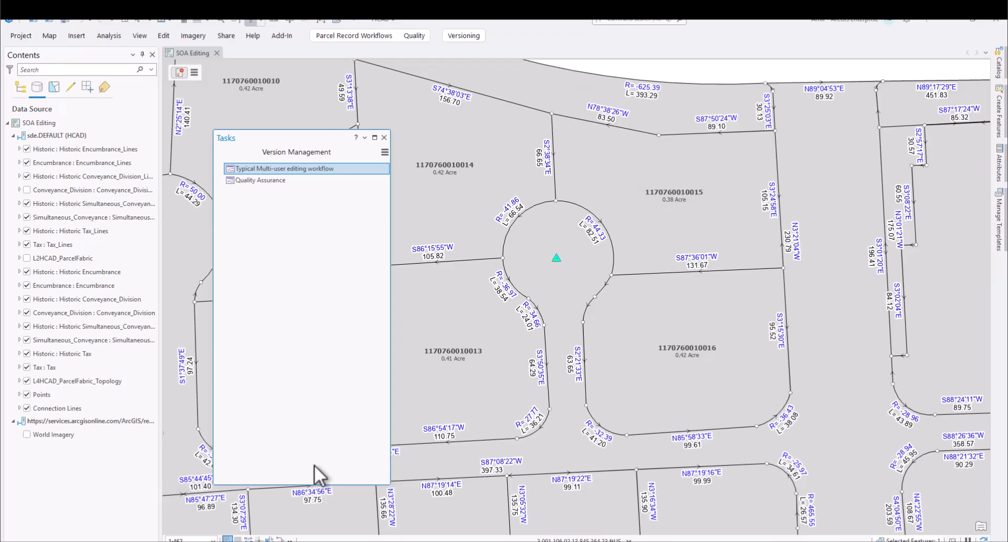
- Open the Quality Assurance task and inspect its Change Version list filtered by name work and owner admin
{"action": "mouse_move", "coordinate": [279, 168]}
{"action": "double_click", "coordinate": [262, 181]}
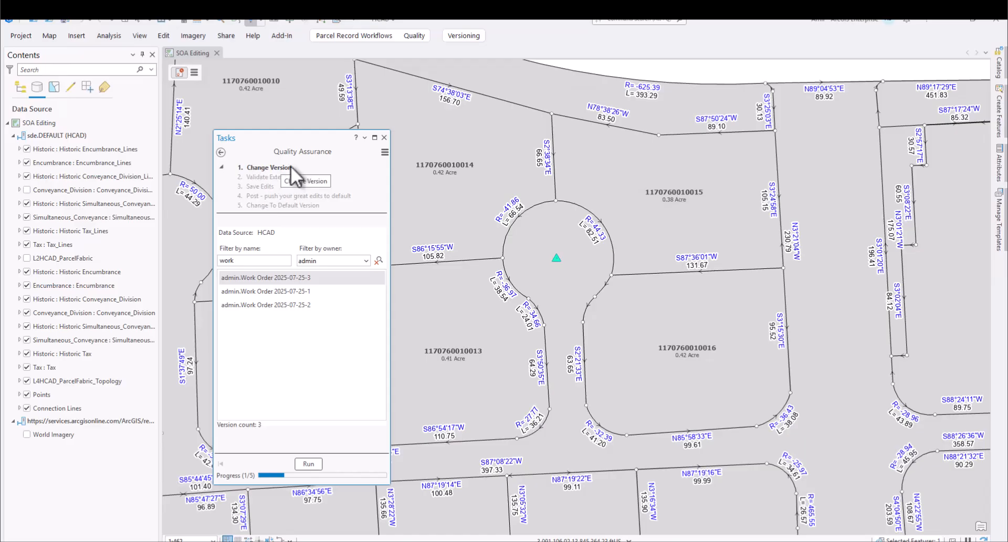
{"action": "left_click", "coordinate": [286, 277]}
{"action": "left_click", "coordinate": [367, 260]}
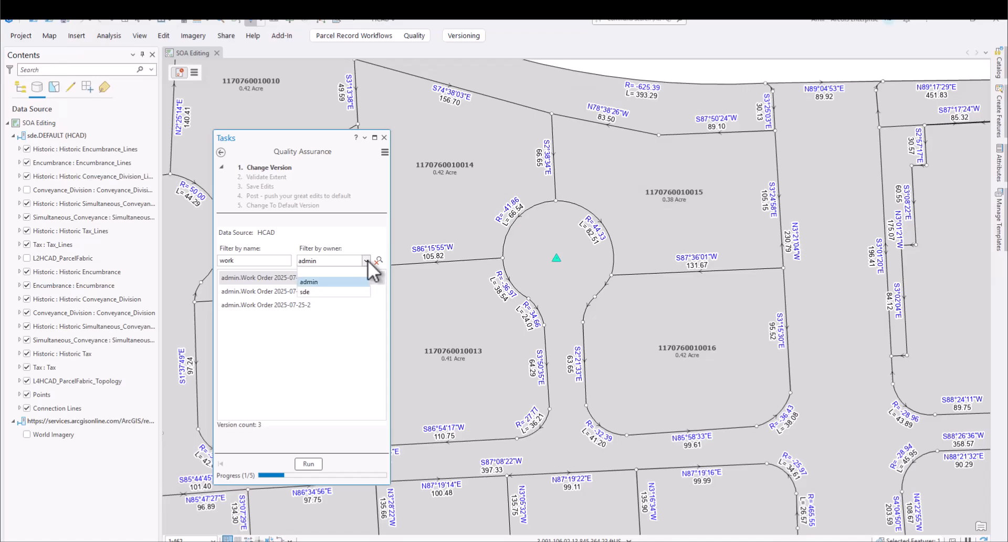
{"action": "left_click", "coordinate": [323, 283]}
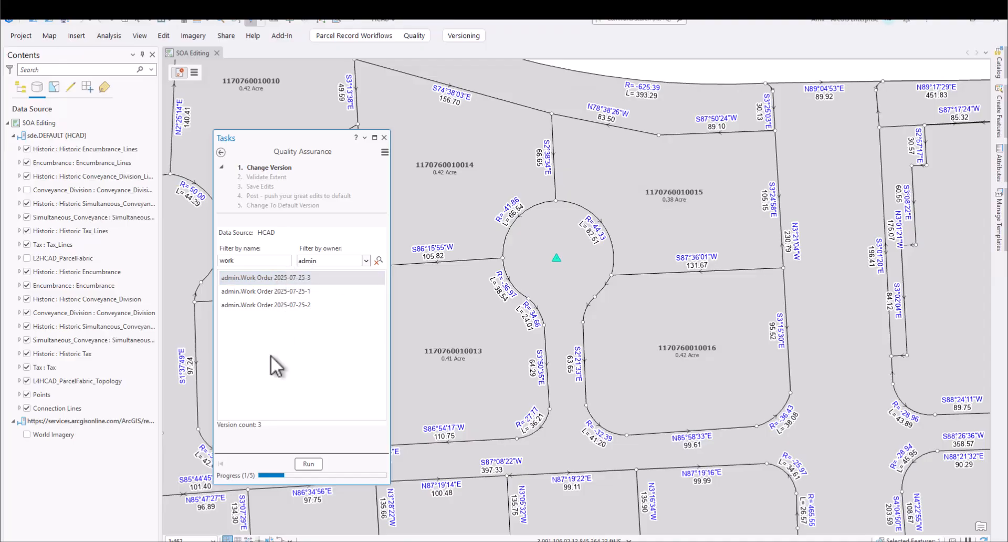
- Interrupt the Quality Assurance task to edit in the Task Designer, and open the Typical Multi-user editing workflow there
{"action": "left_click", "coordinate": [385, 154]}
{"action": "left_click", "coordinate": [420, 166]}
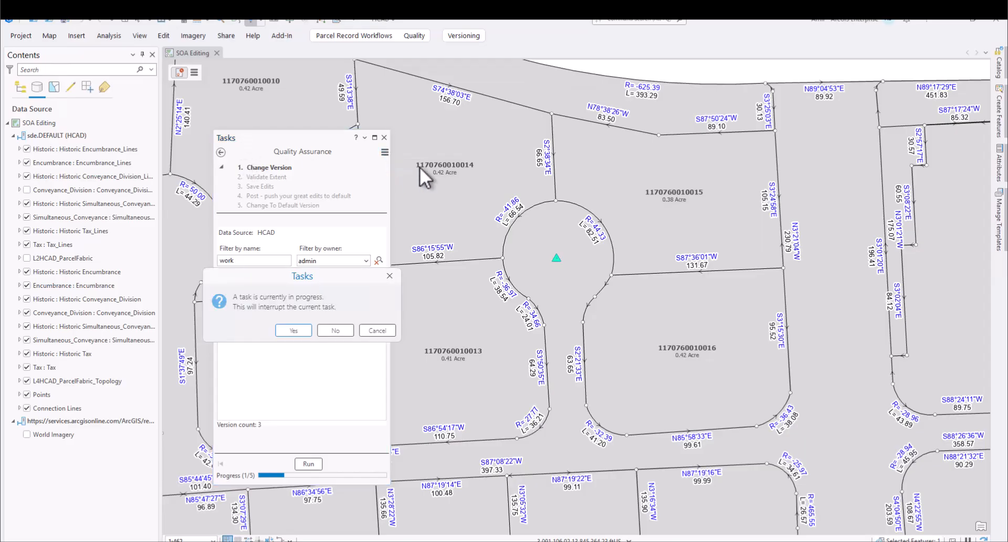
{"action": "left_click", "coordinate": [301, 329]}
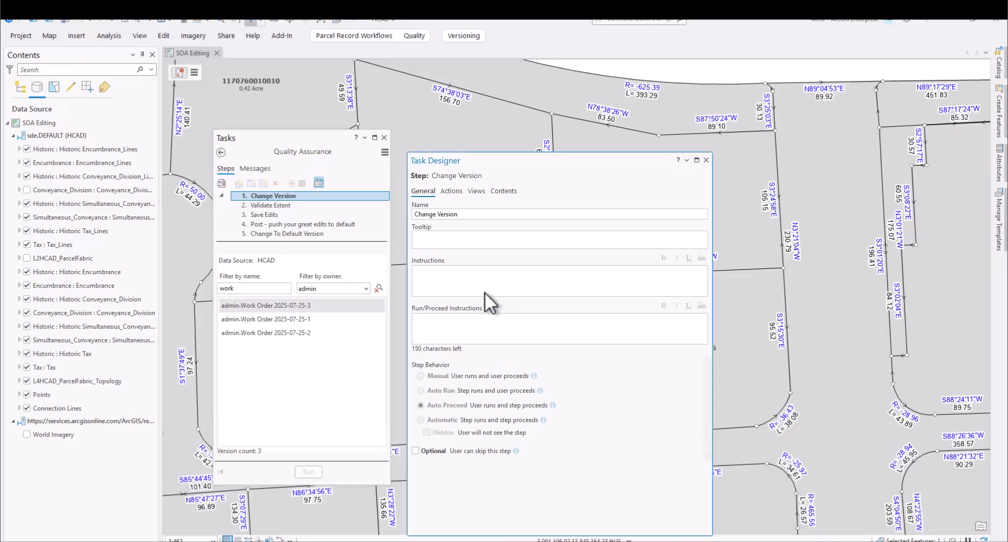
{"action": "left_click_drag", "start_coordinate": [512, 162], "coordinate": [512, 140]}
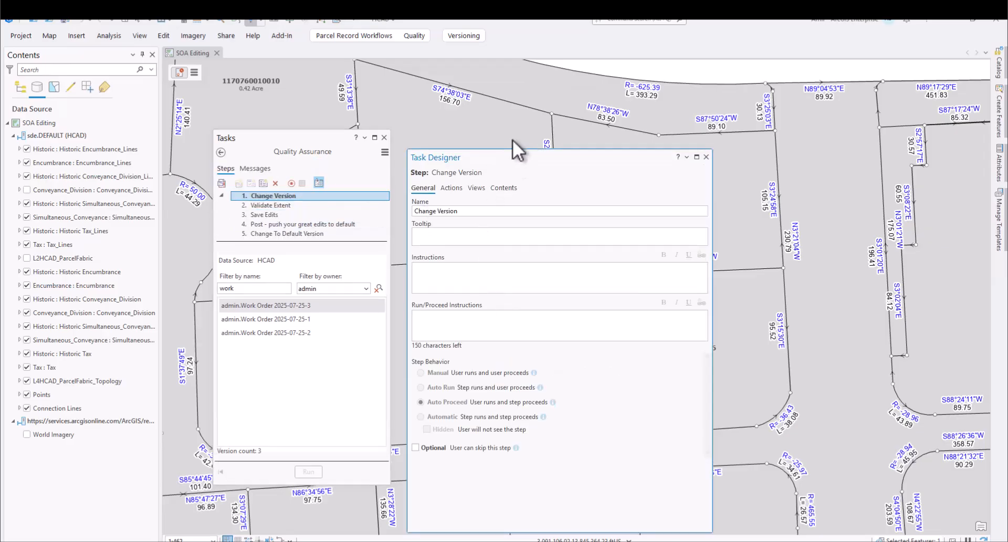
{"action": "left_click", "coordinate": [221, 152]}
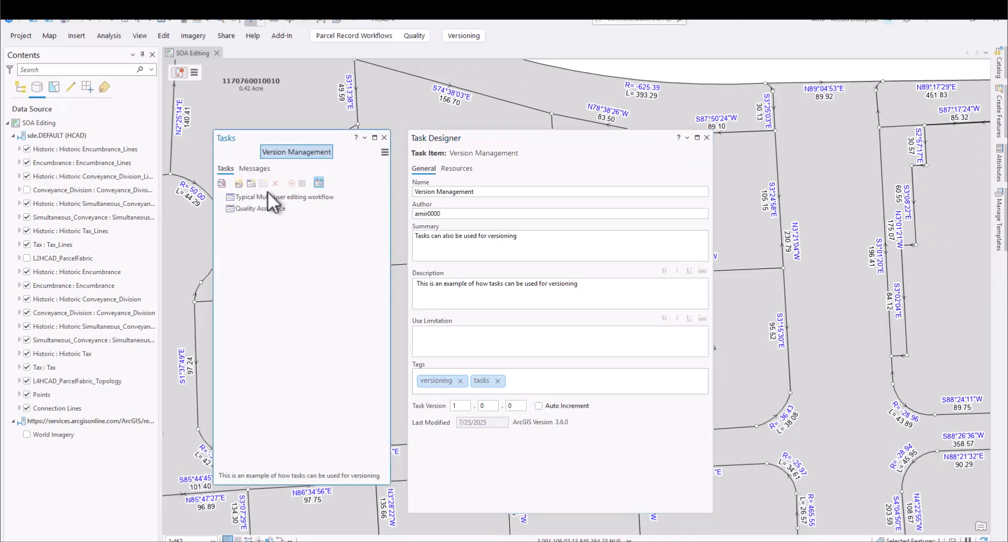
{"action": "double_click", "coordinate": [262, 198]}
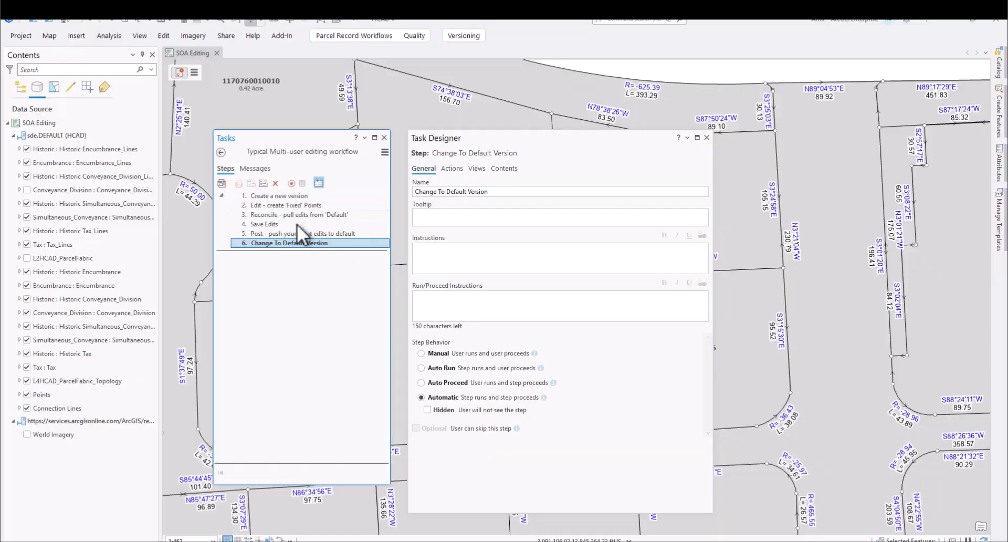
- Examine the Create a new version step's New Version command, its preset parameters and the step behavior
{"action": "left_click", "coordinate": [284, 195]}
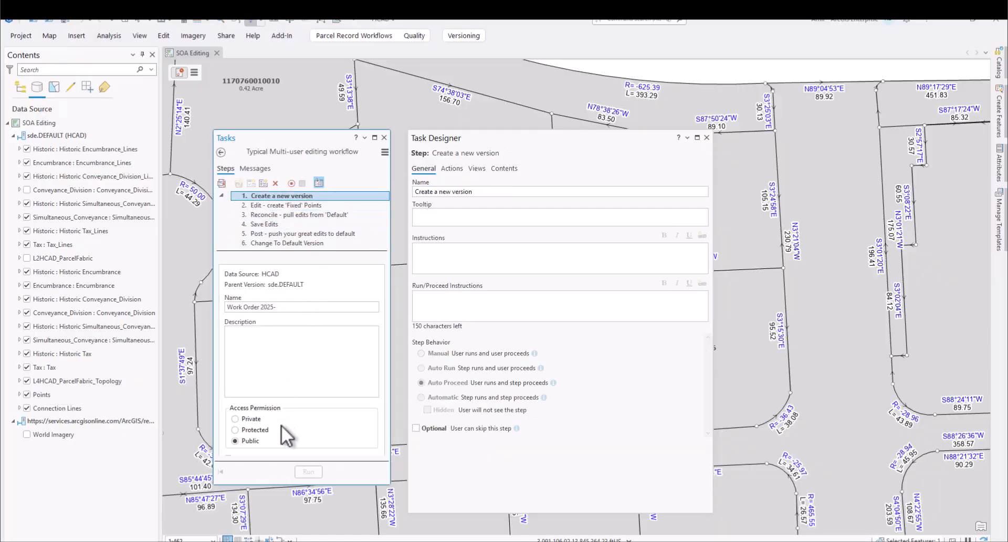
{"action": "left_click", "coordinate": [452, 169]}
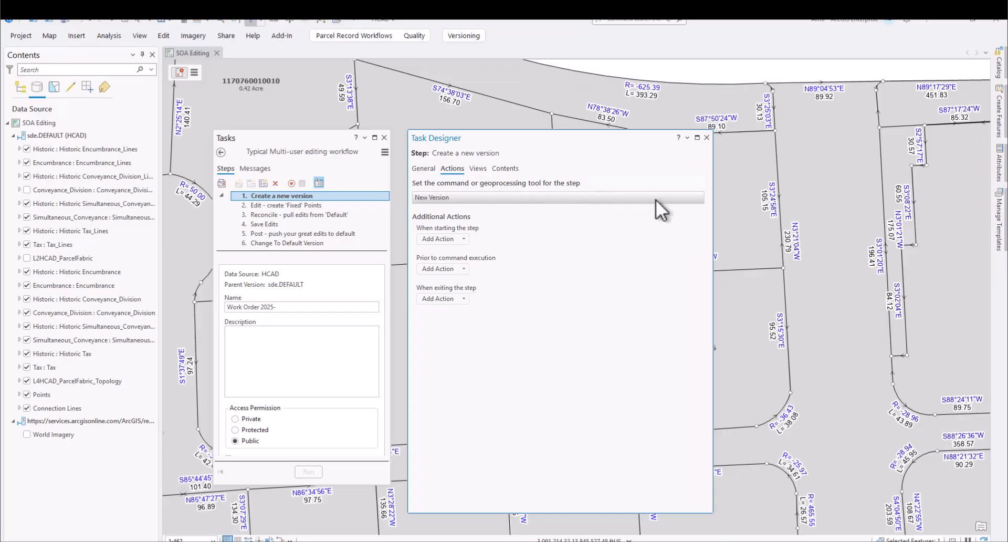
{"action": "left_click", "coordinate": [682, 198]}
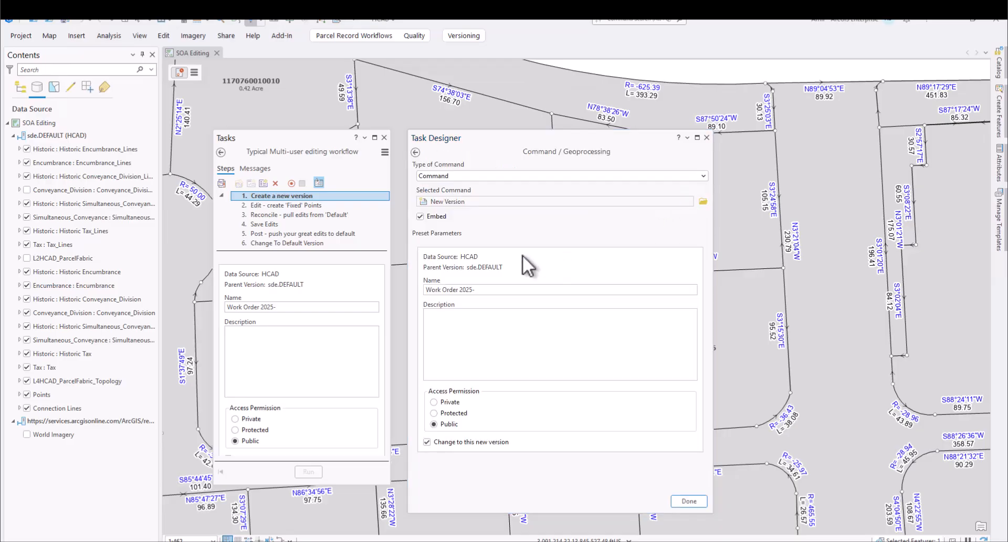
{"action": "left_click", "coordinate": [481, 289]}
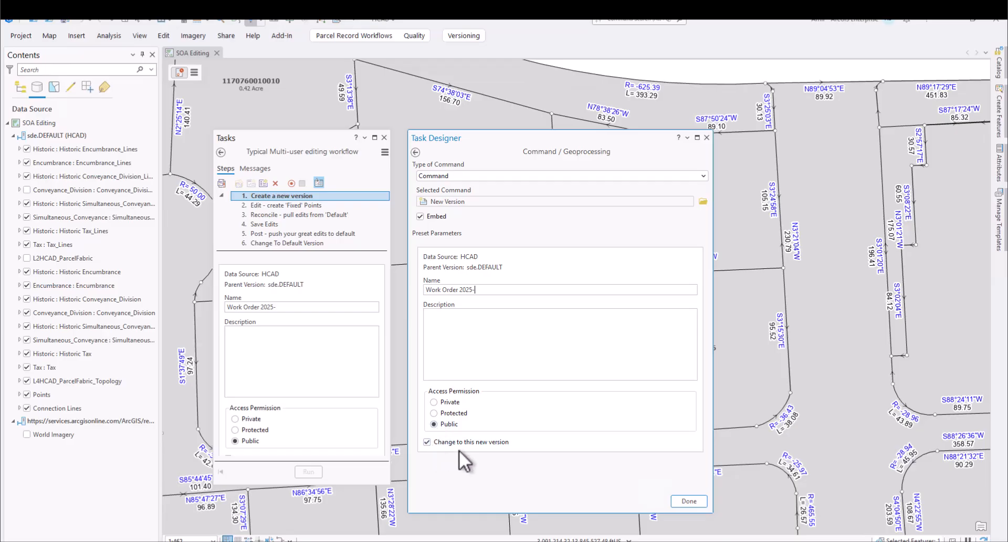
{"action": "left_click", "coordinate": [415, 152]}
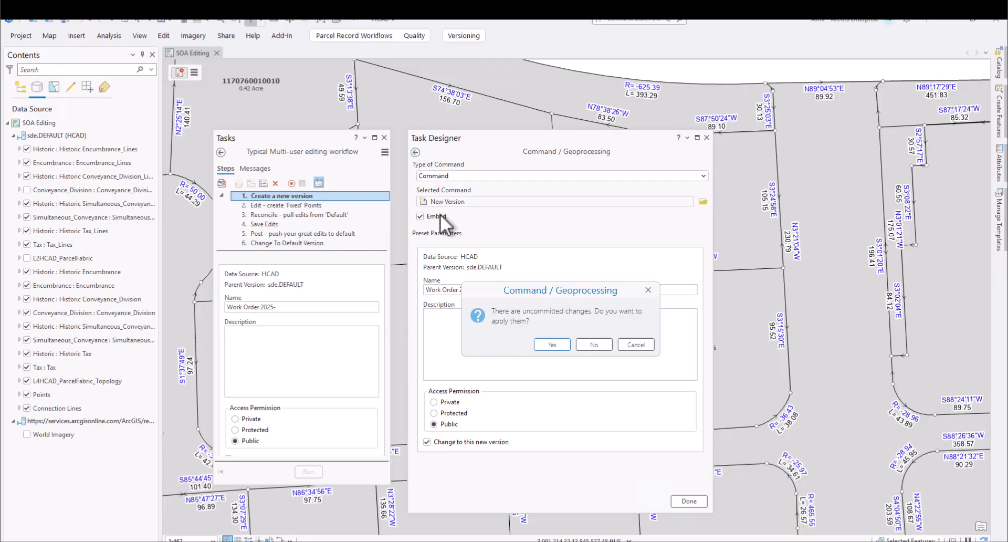
{"action": "left_click", "coordinate": [628, 344]}
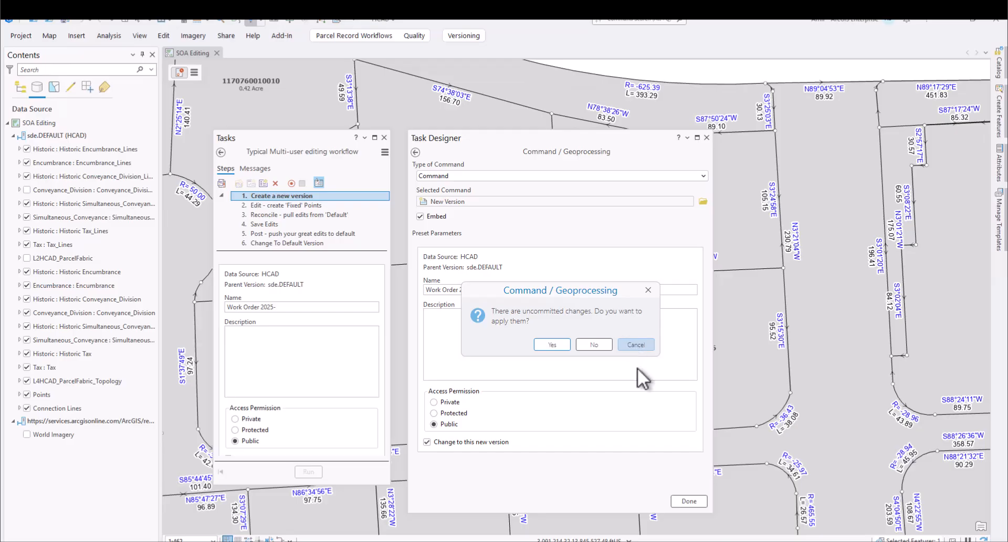
{"action": "left_click", "coordinate": [682, 501]}
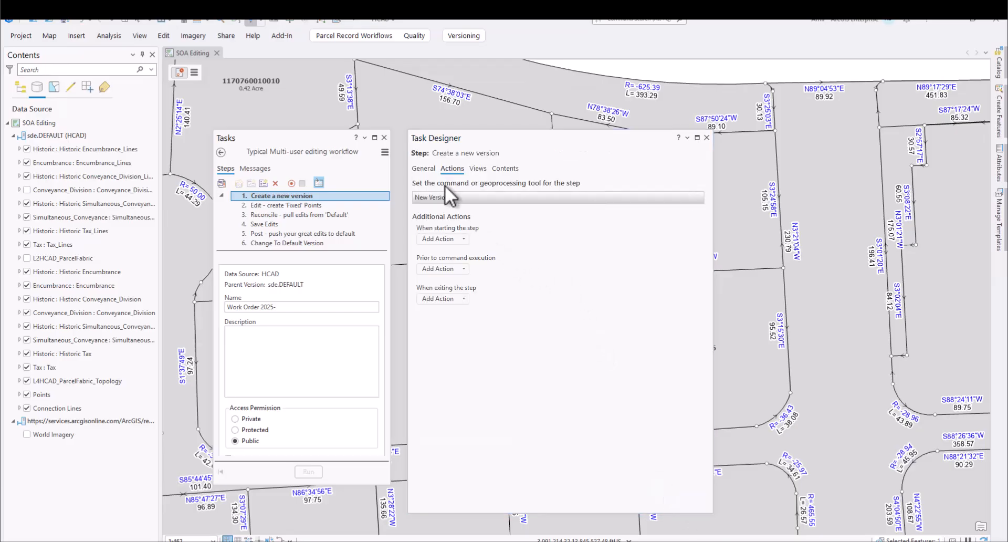
{"action": "left_click", "coordinate": [423, 169]}
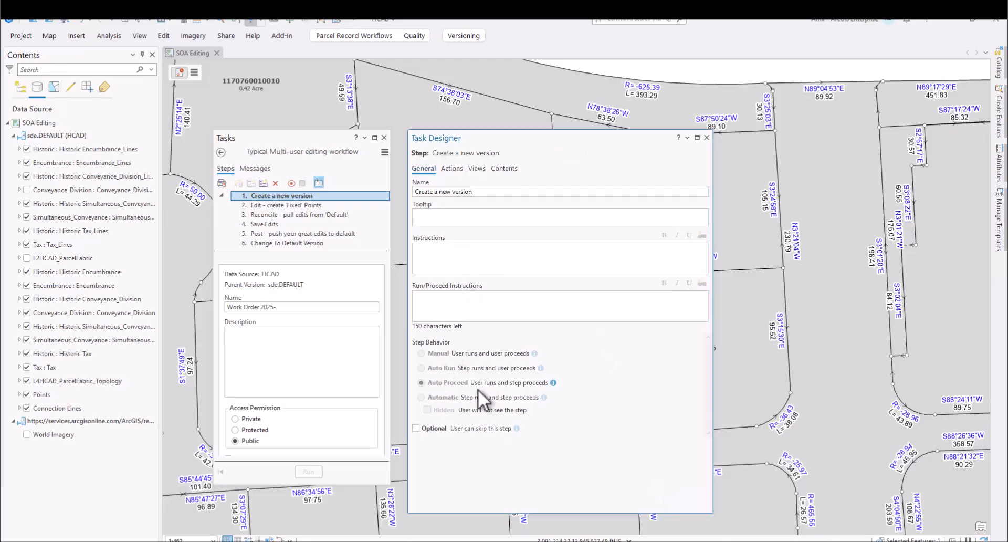
- Examine the Reconcile step's general settings and the preset parameters of its embedded Reconcile command
{"action": "left_click", "coordinate": [279, 215]}
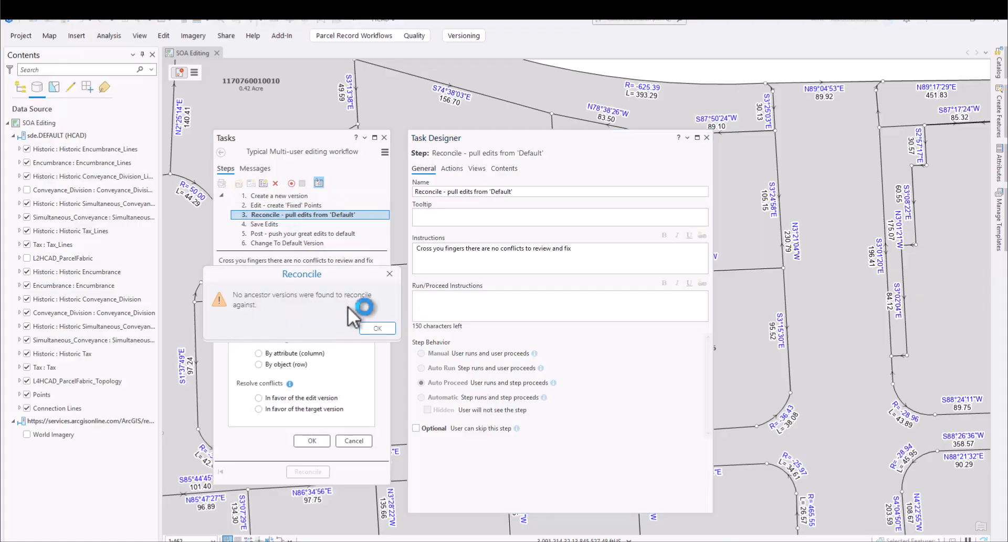
{"action": "left_click", "coordinate": [370, 329]}
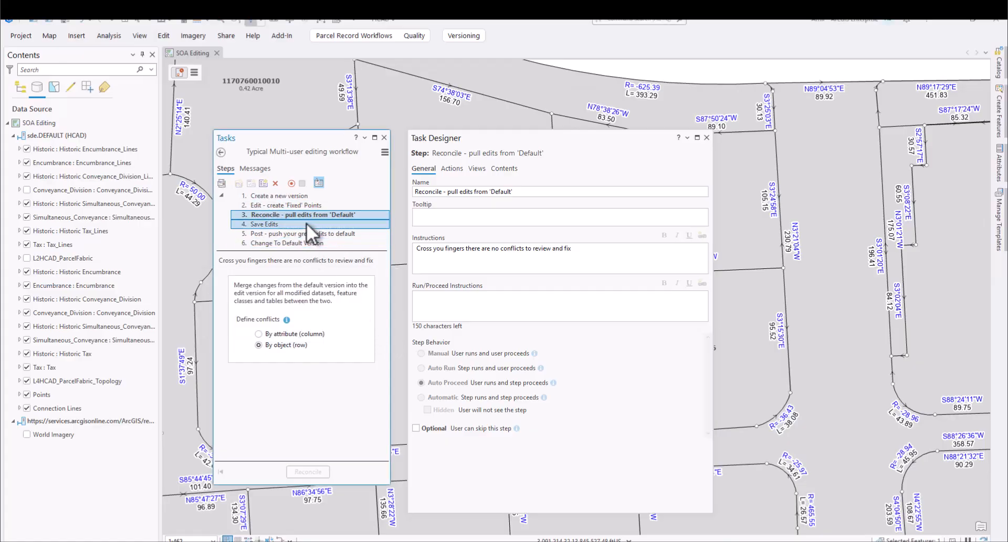
{"action": "left_click", "coordinate": [454, 175]}
{"action": "left_click", "coordinate": [452, 168]}
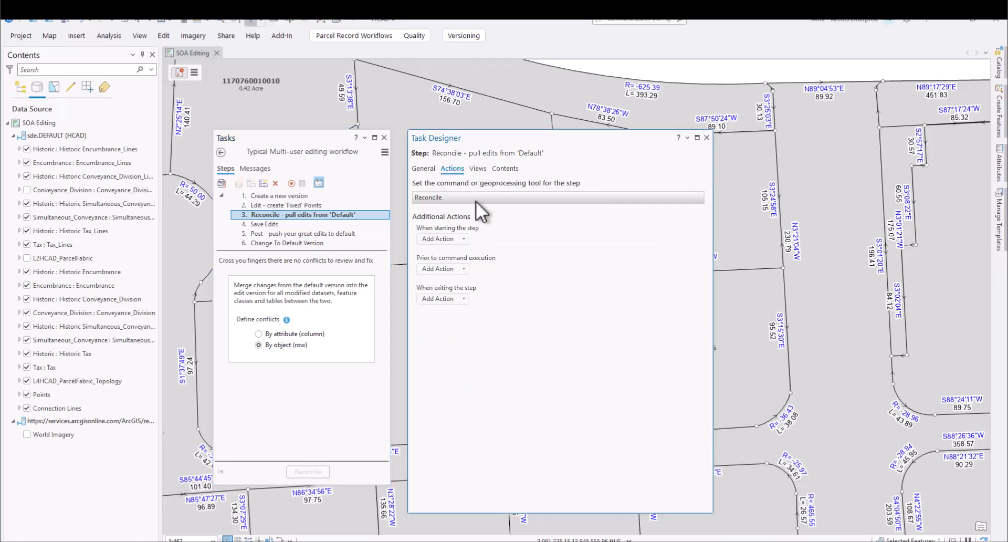
{"action": "left_click", "coordinate": [683, 197]}
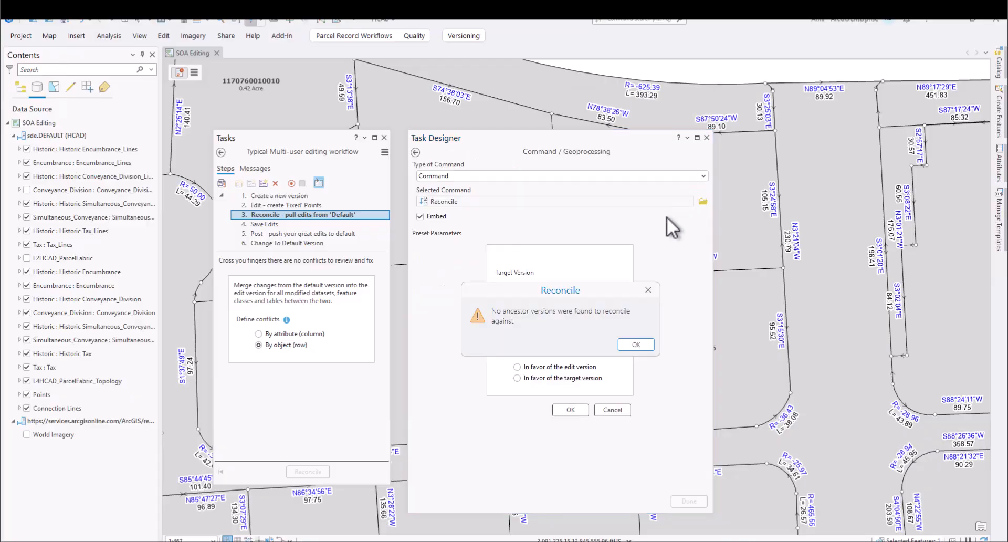
{"action": "left_click", "coordinate": [635, 344]}
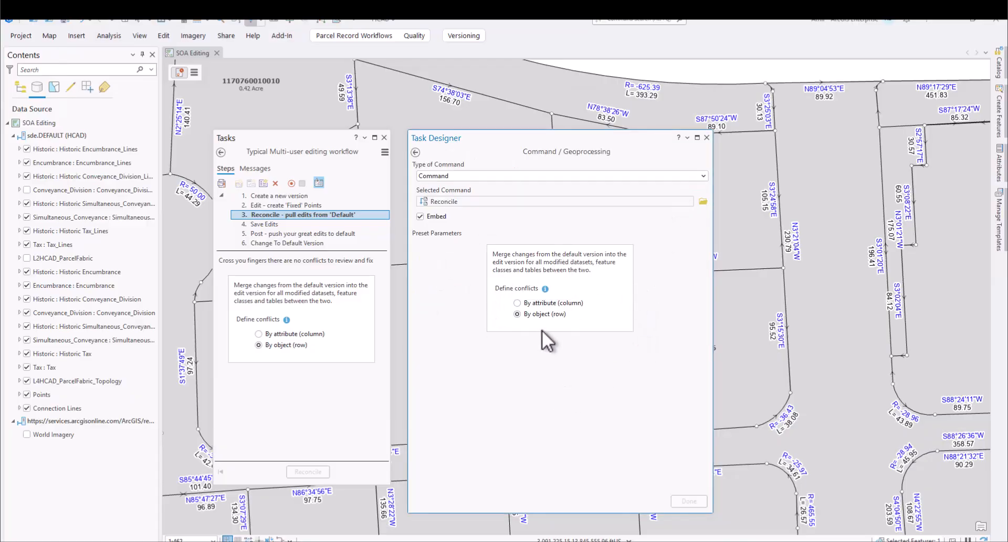
- Examine the commands assigned to the Save Edits, Post and Change To Default Version steps, including Post's step behavior
{"action": "left_click", "coordinate": [264, 223]}
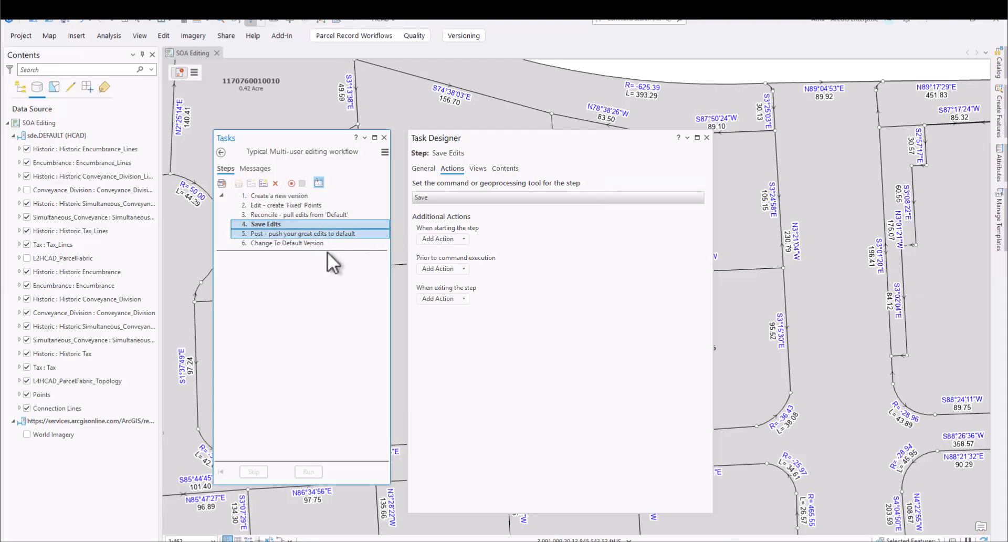
{"action": "left_click", "coordinate": [292, 241], "text": "ctrl"}
{"action": "left_click", "coordinate": [290, 233]}
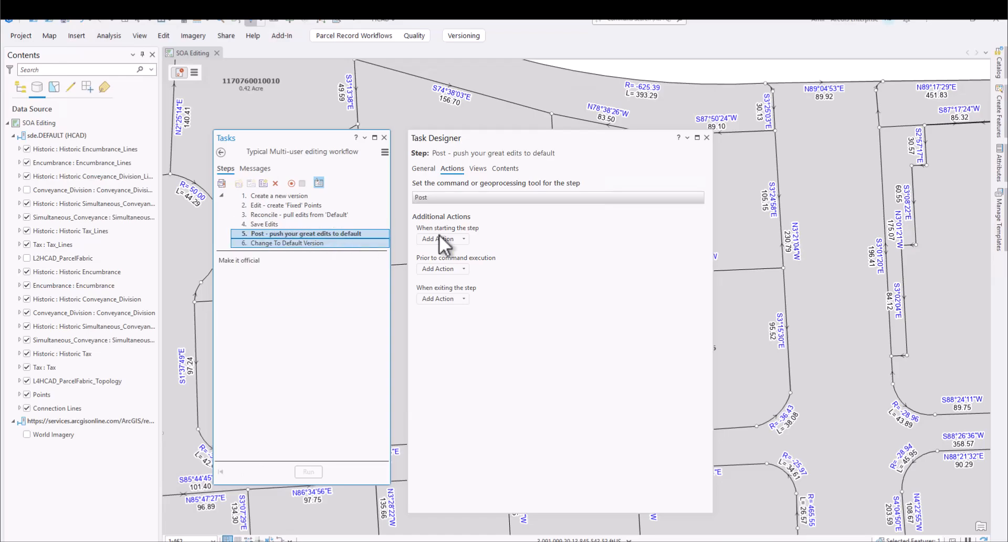
{"action": "left_click", "coordinate": [433, 169]}
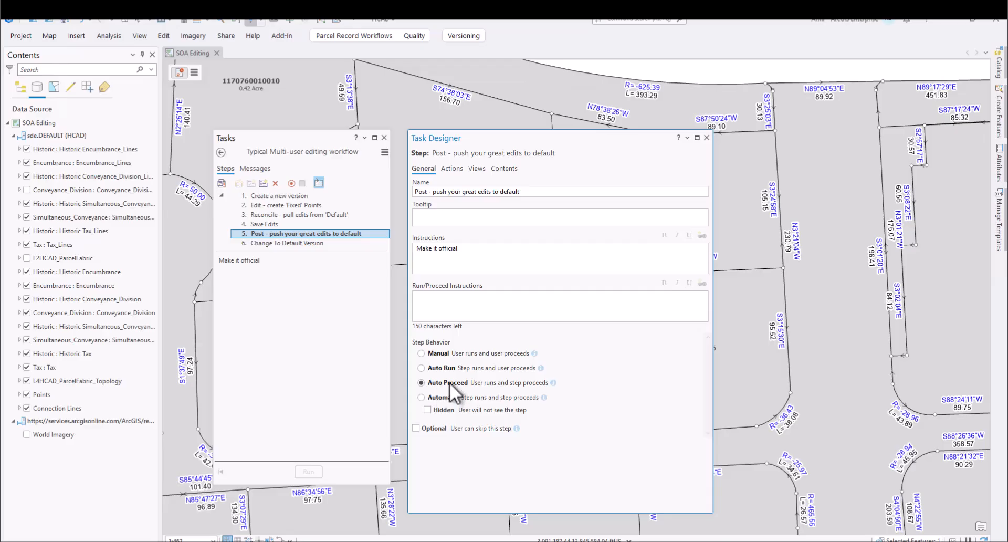
{"action": "left_click", "coordinate": [454, 168]}
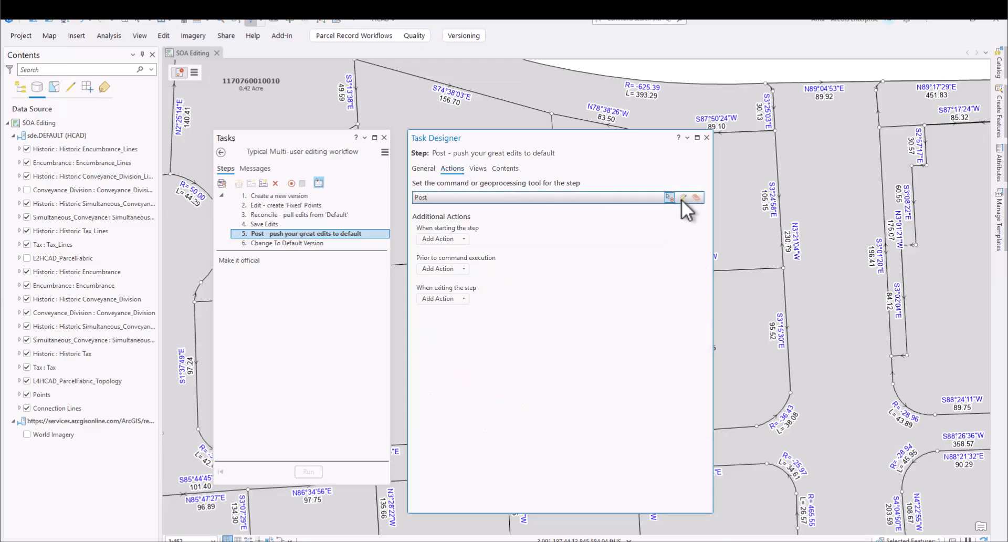
{"action": "left_click", "coordinate": [682, 198]}
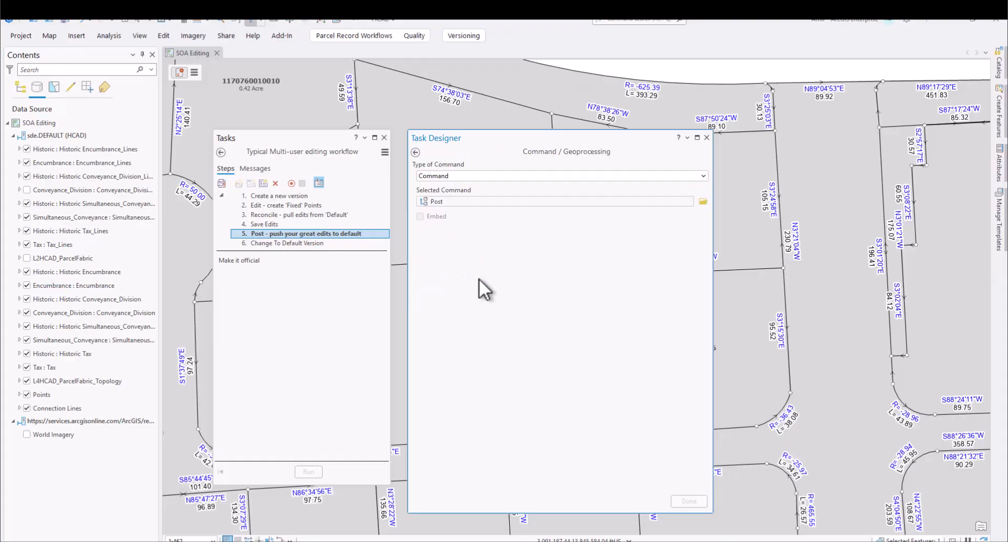
{"action": "left_click", "coordinate": [415, 152]}
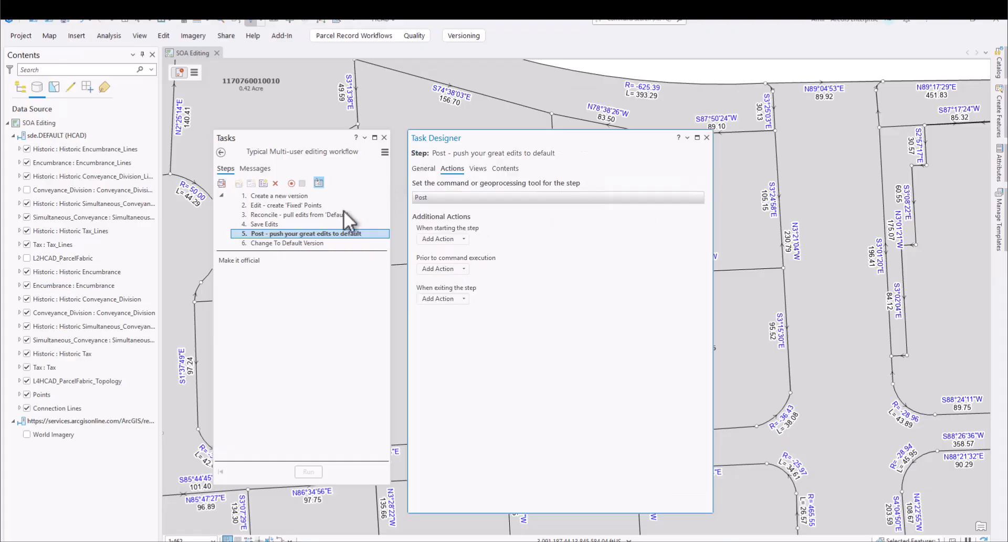
{"action": "left_click", "coordinate": [299, 244]}
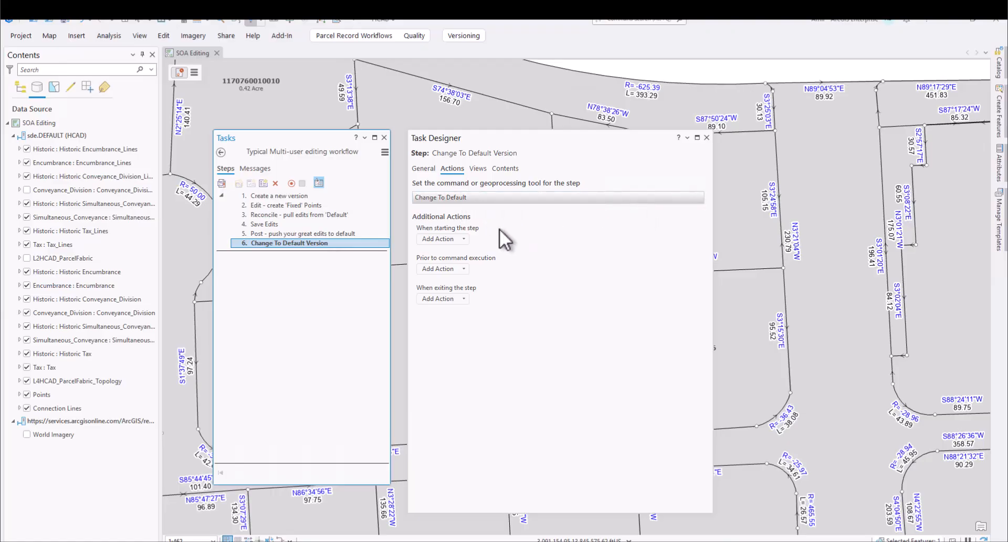
- Check the general settings and step behavior of the Change To Default Version step, and open the Quality Assurance task
{"action": "left_click", "coordinate": [424, 169]}
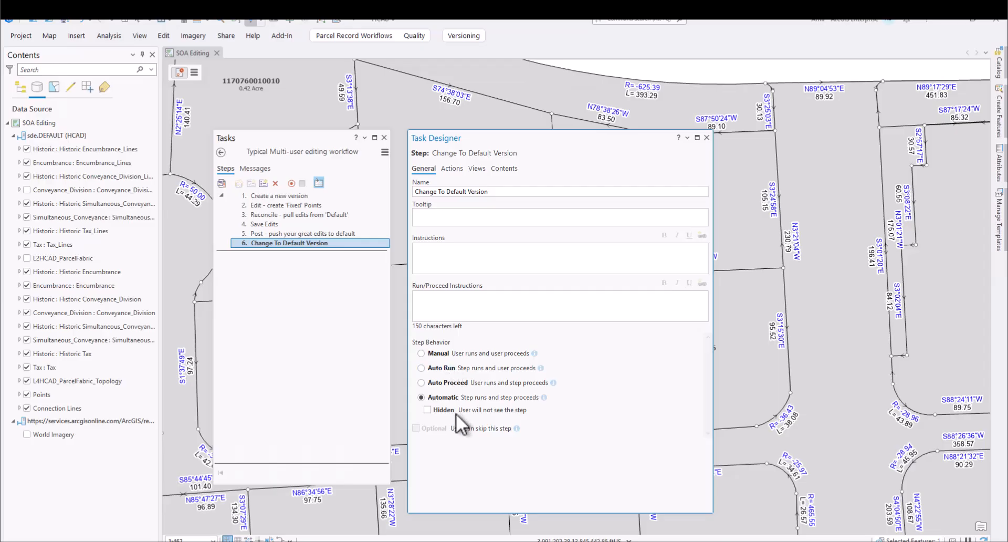
{"action": "left_click", "coordinate": [221, 152]}
{"action": "double_click", "coordinate": [265, 208]}
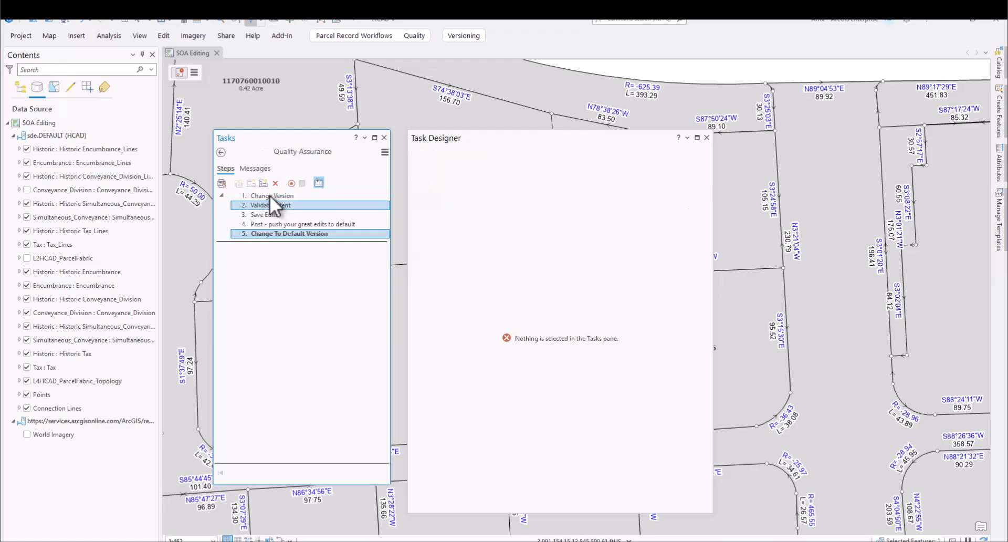
- In the Change Version step's embedded command, clear the preset name filter and set it to "work" again
{"action": "left_click", "coordinate": [269, 195]}
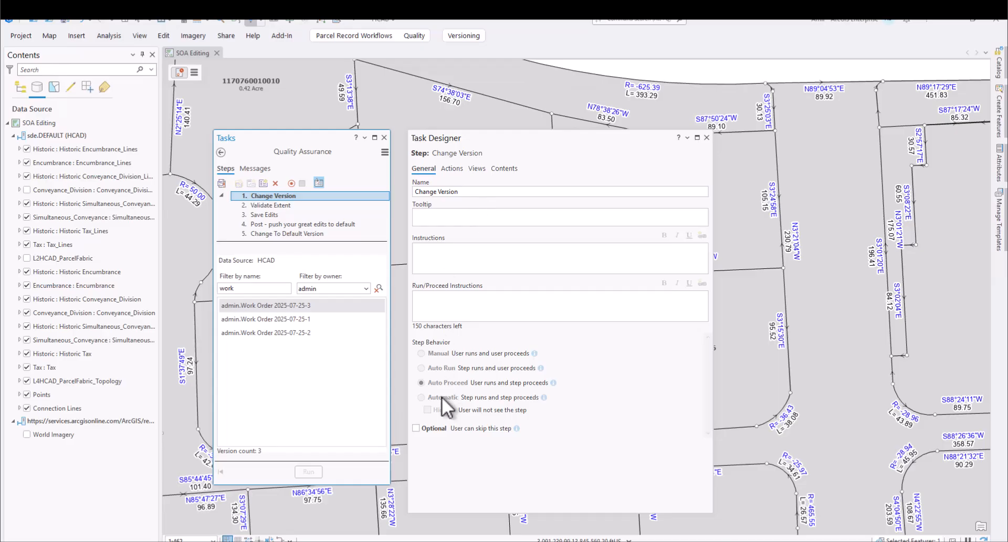
{"action": "left_click", "coordinate": [454, 169]}
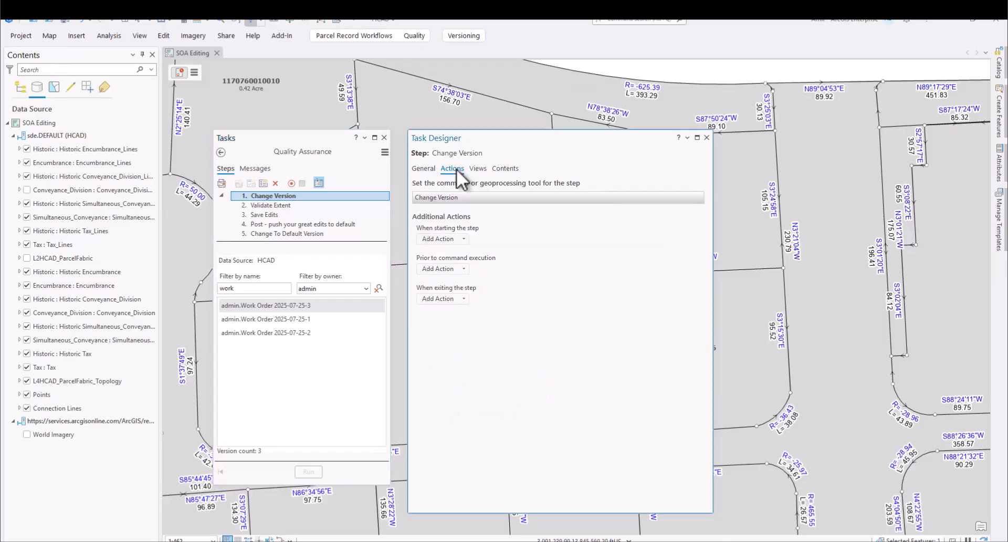
{"action": "left_click", "coordinate": [682, 197]}
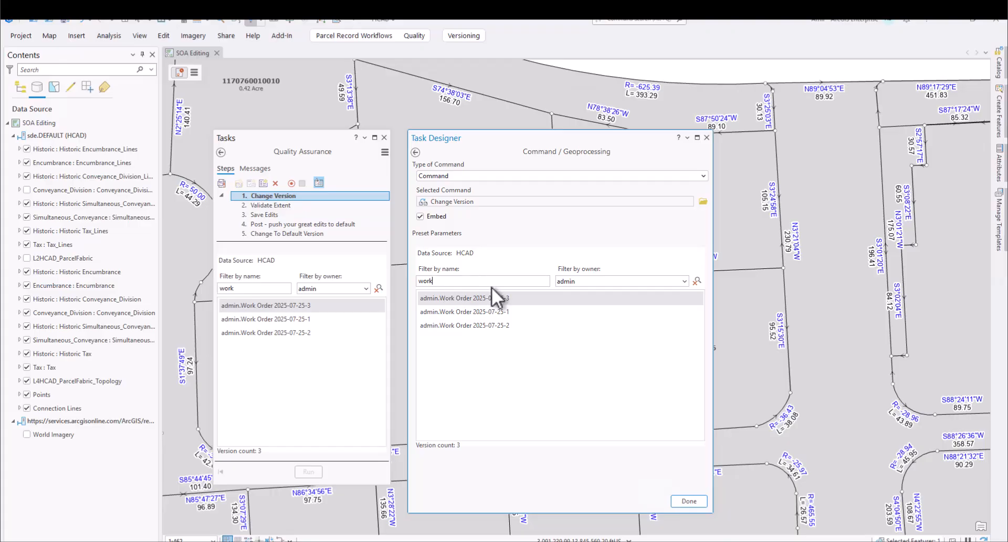
{"action": "key", "text": "BackSpace"}
{"action": "key", "text": "BackSpace"}
{"action": "key", "text": "BackSpace"}
{"action": "key", "text": "BackSpace"}
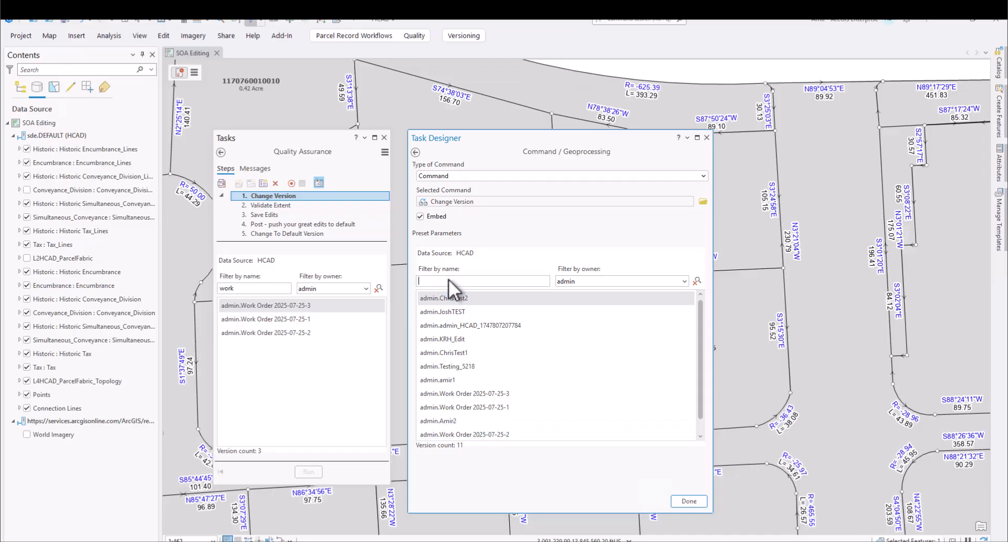
{"action": "type", "text": "work"}
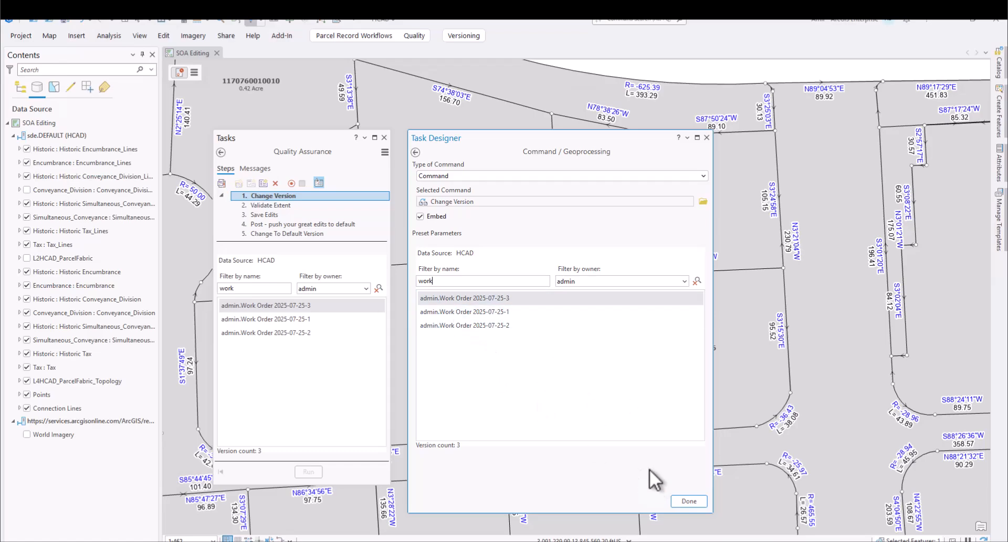
{"action": "left_click", "coordinate": [686, 500]}
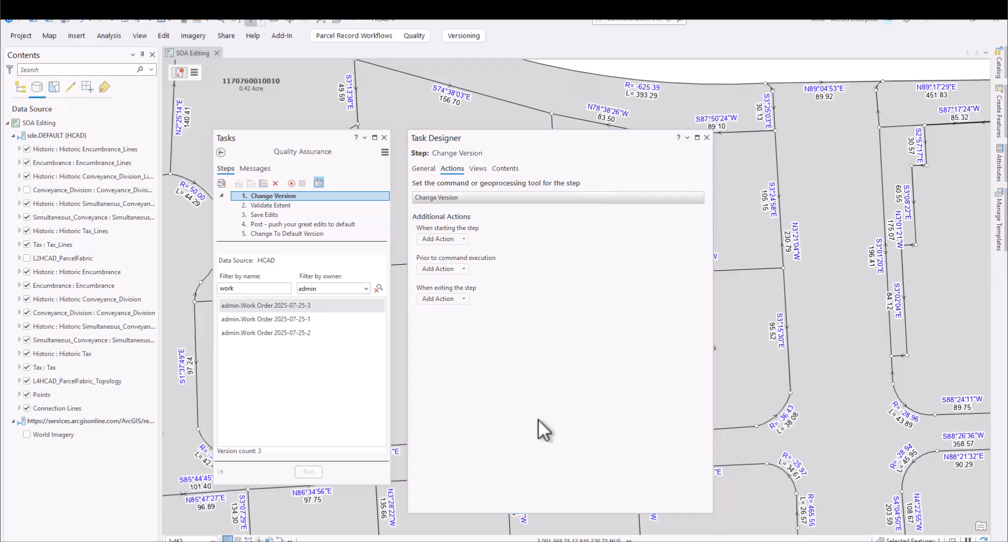